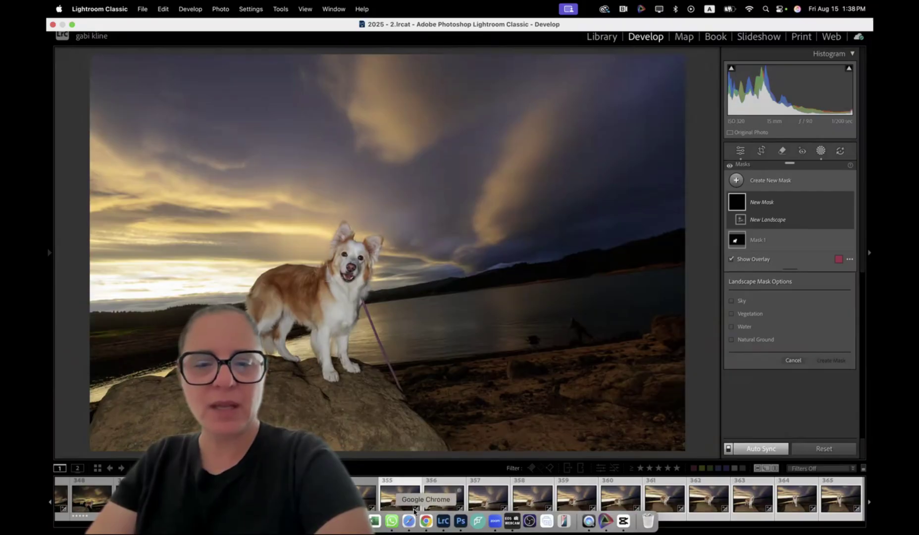
- Leave masking, turn off Auto Sync and synchronize photo 355's settings, including Mask 1, to the other selected photos, replacing their masks
click(399, 518)
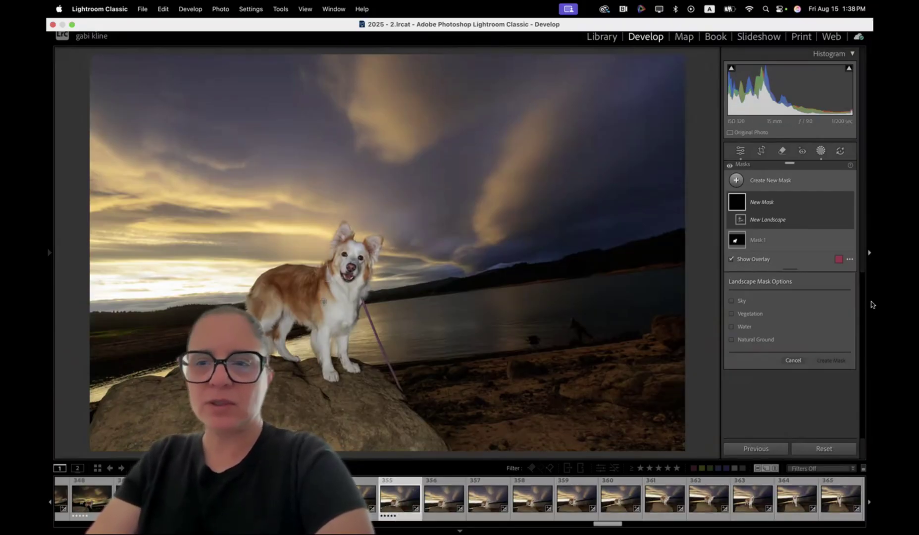
click(820, 153)
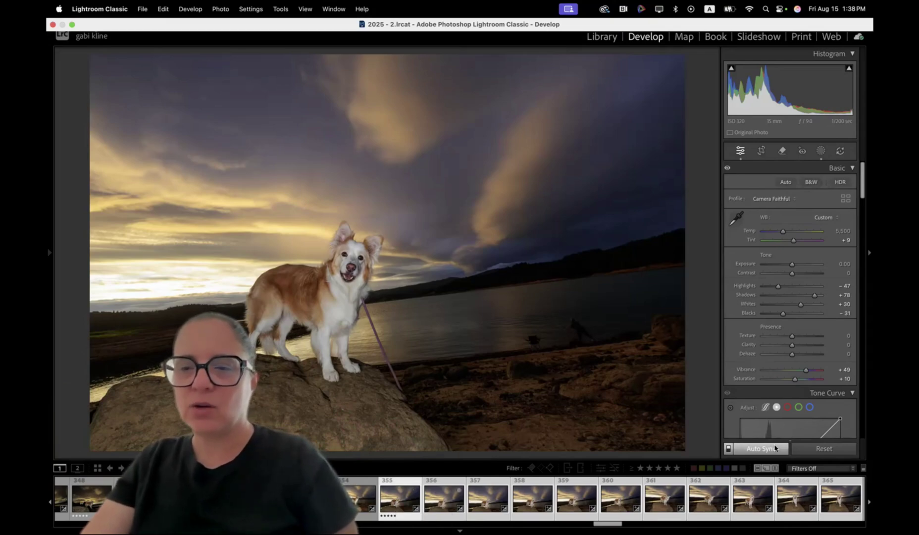
click(728, 448)
click(753, 449)
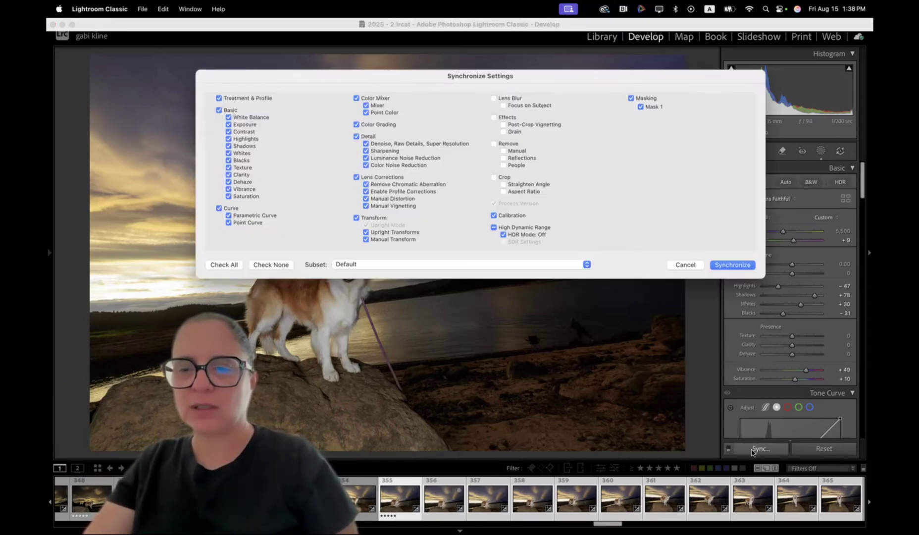
click(728, 267)
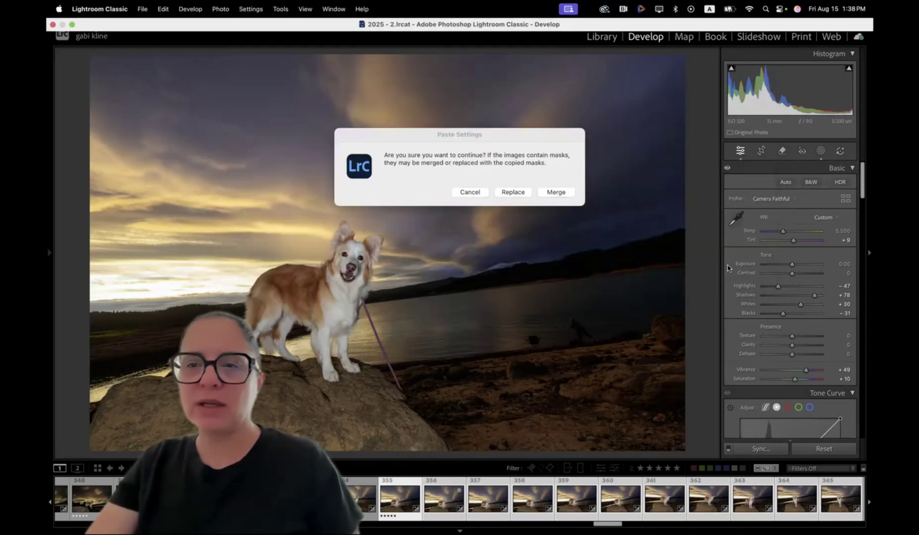
click(512, 193)
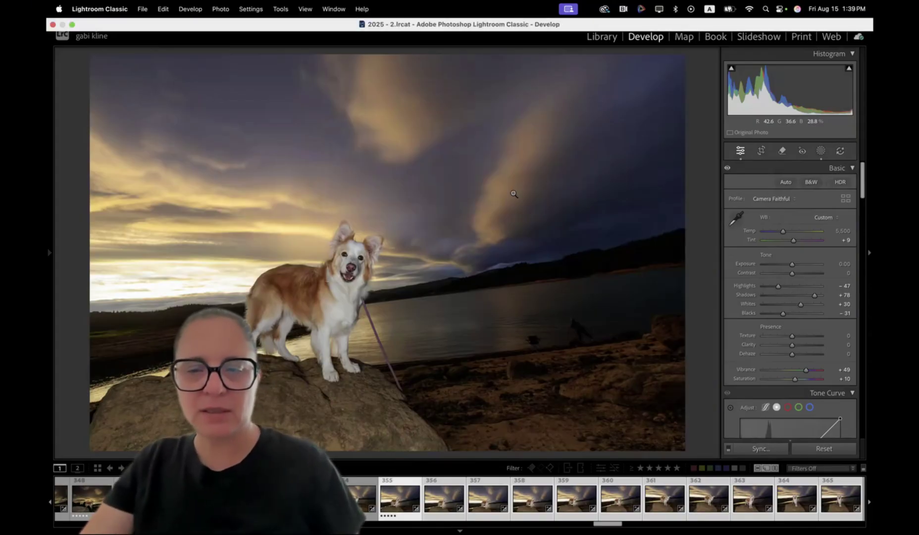
- Enable Auto Sync and select photos 355 through 365 with 355 as the active photo
mouse_move(649, 515)
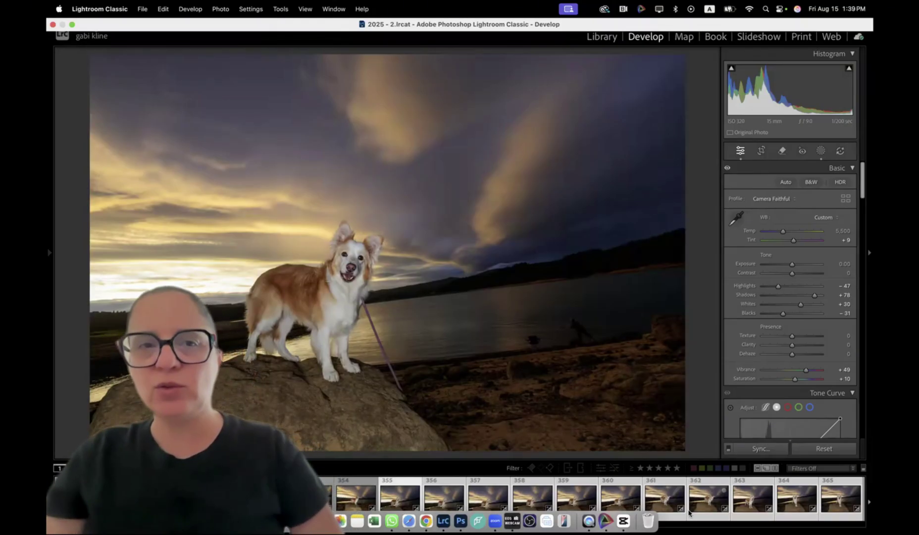
click(728, 449)
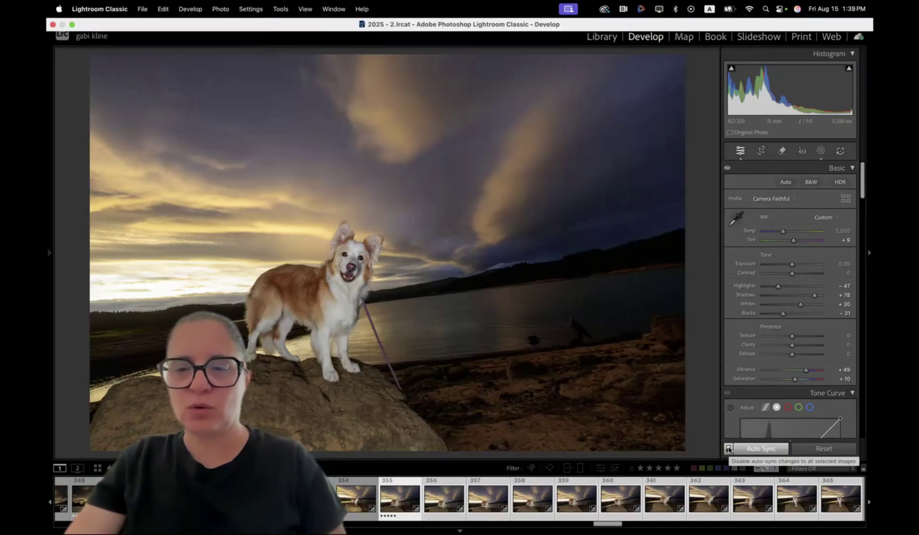
click(397, 518)
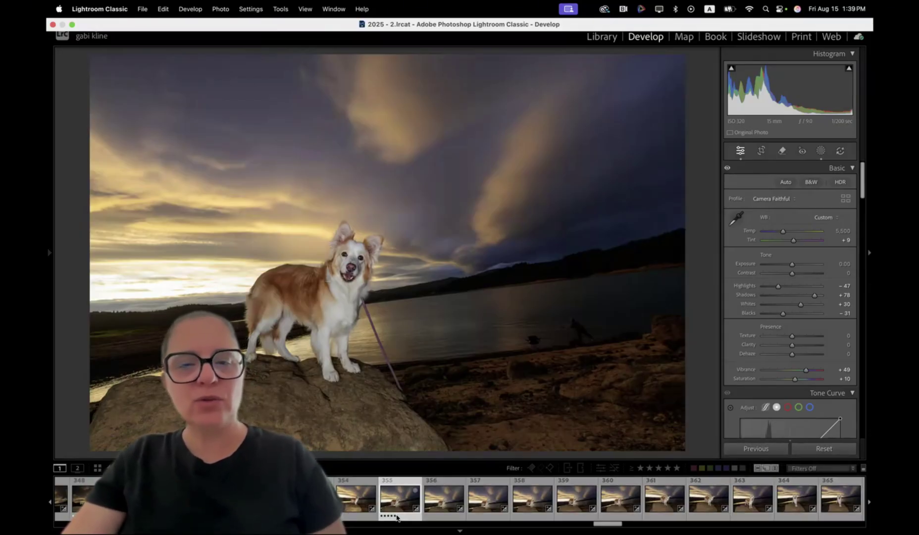
shift+click(837, 501)
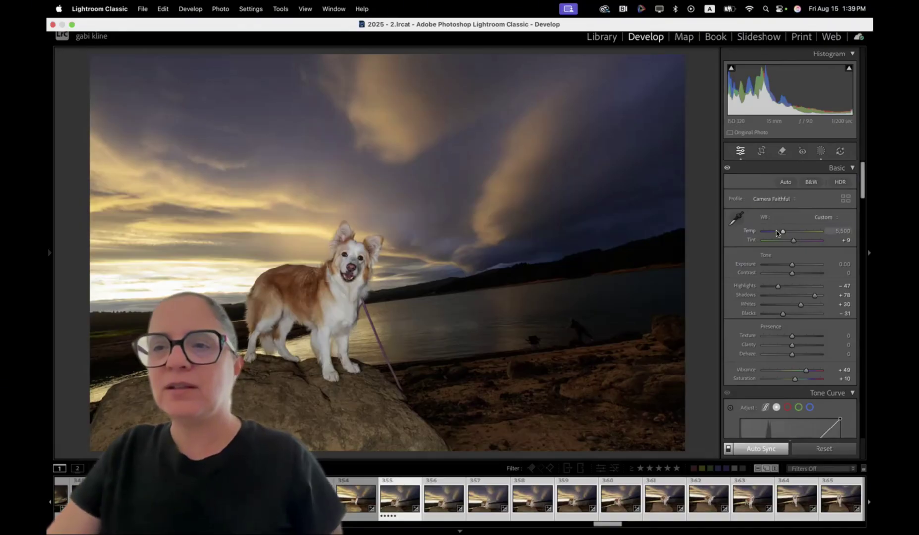
- Try a warmer Temp of 7,815 across the selected photos and reset it
drag(781, 233, 796, 235)
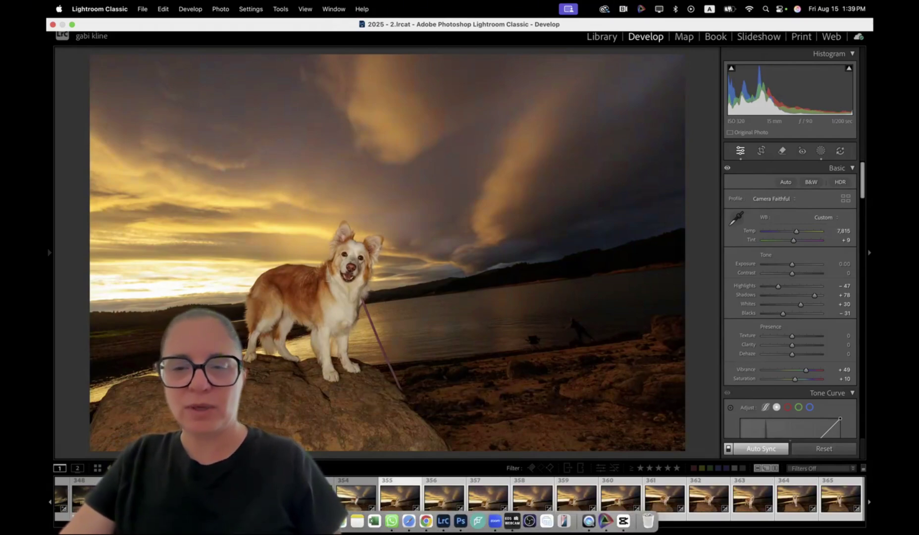
double_click(795, 233)
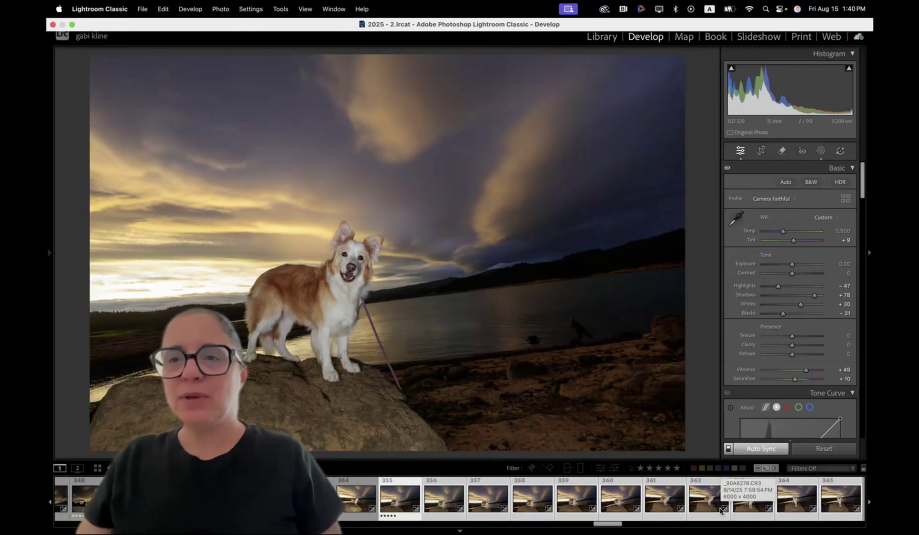
- Delete Mask 1 from the auto-synced photos
click(820, 151)
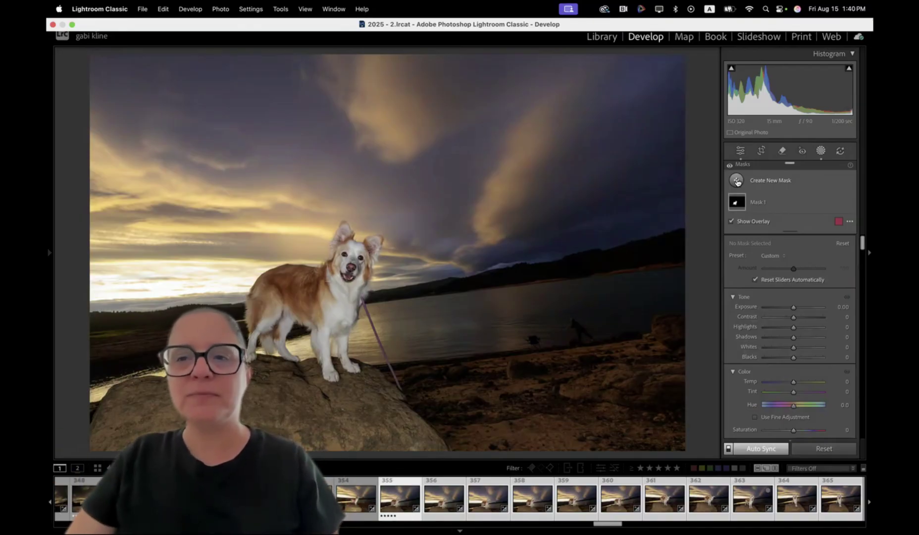
click(835, 205)
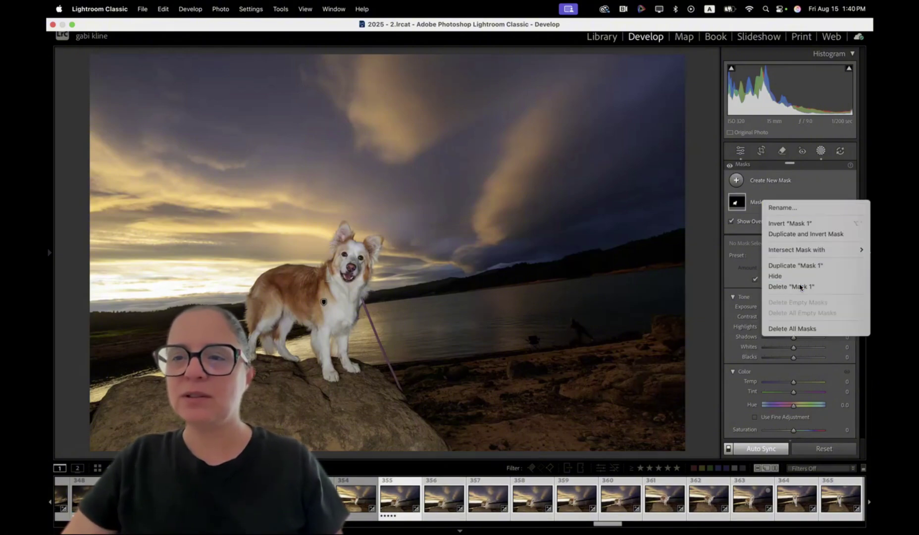
click(817, 286)
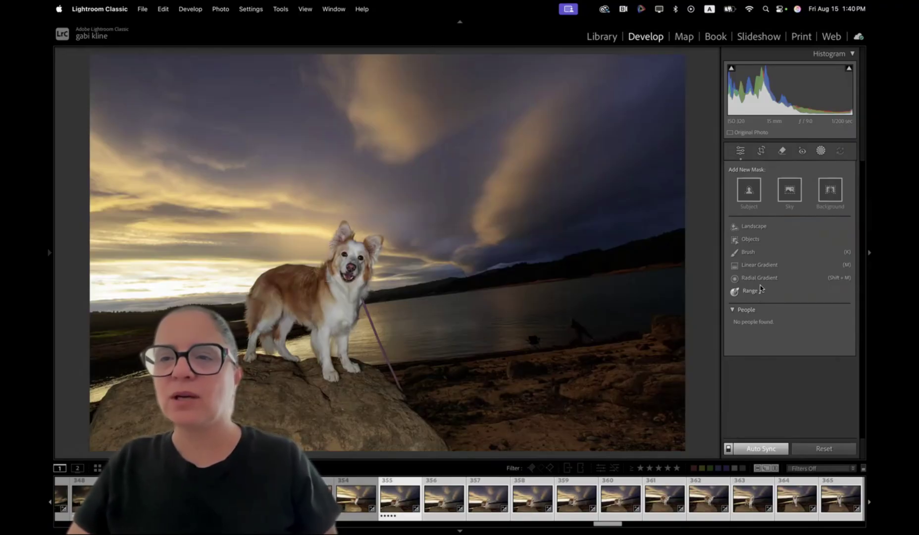
- Create a landscape mask covering the Natural Ground in the selected photos
click(750, 226)
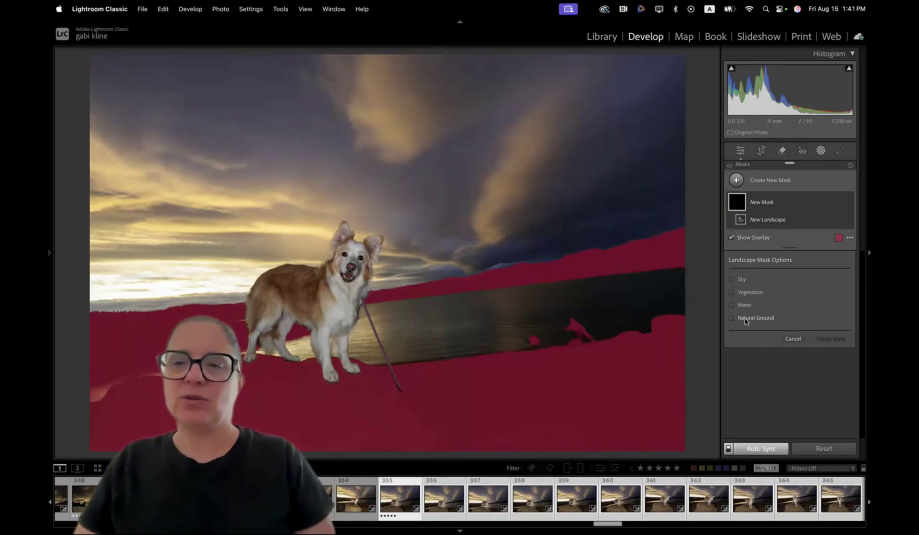
click(742, 319)
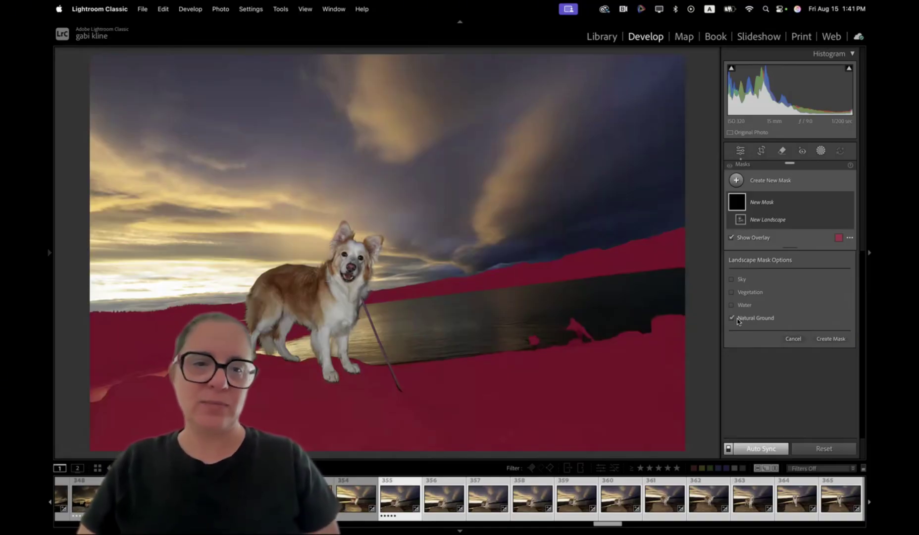
click(831, 339)
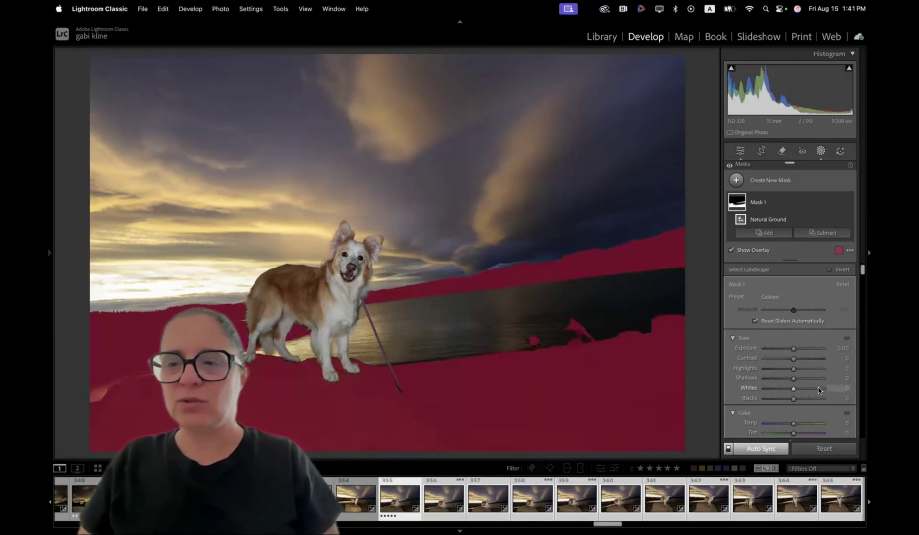
- Hide the mask overlay and set the Natural Ground mask's Saturation to -22, Tint to -15 and Temp to -16
scroll(822, 386, down, 3)
scroll(819, 390, down, 2)
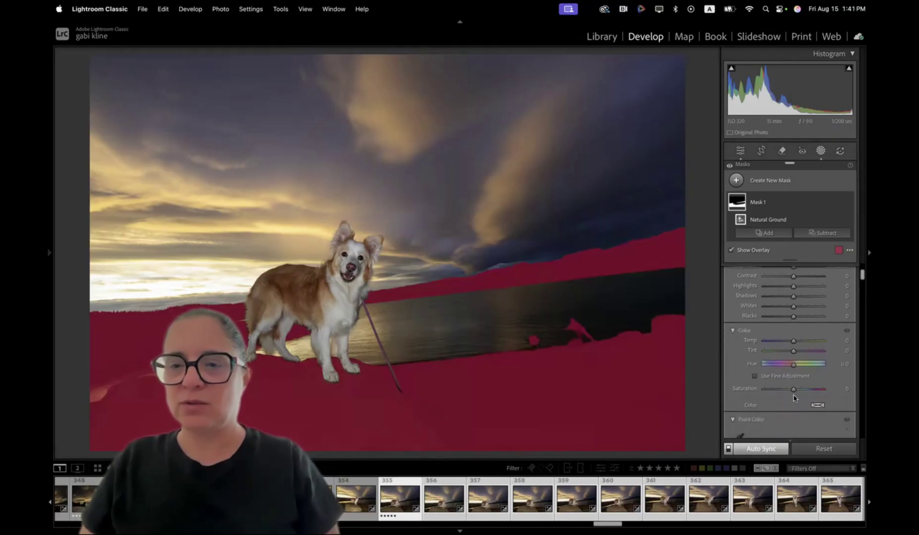
key(o)
drag(794, 391, 780, 391)
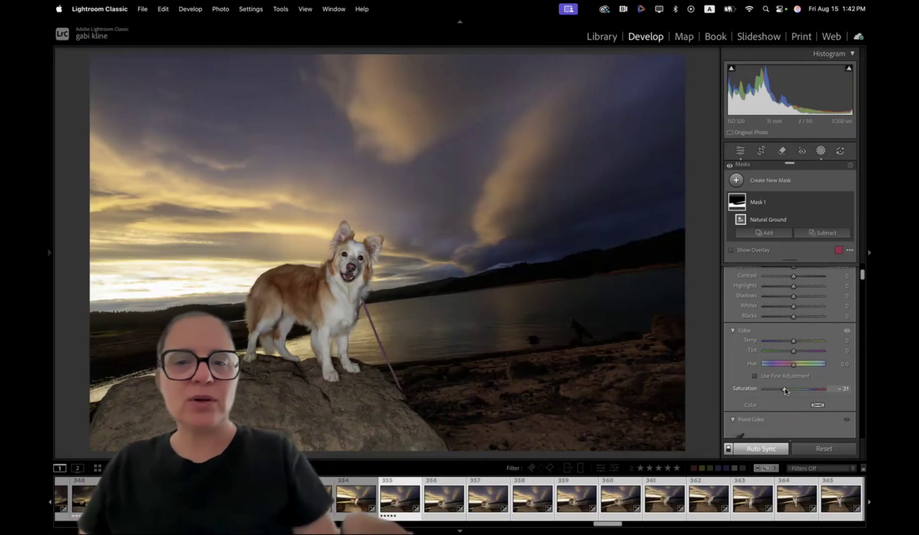
drag(782, 391, 787, 391)
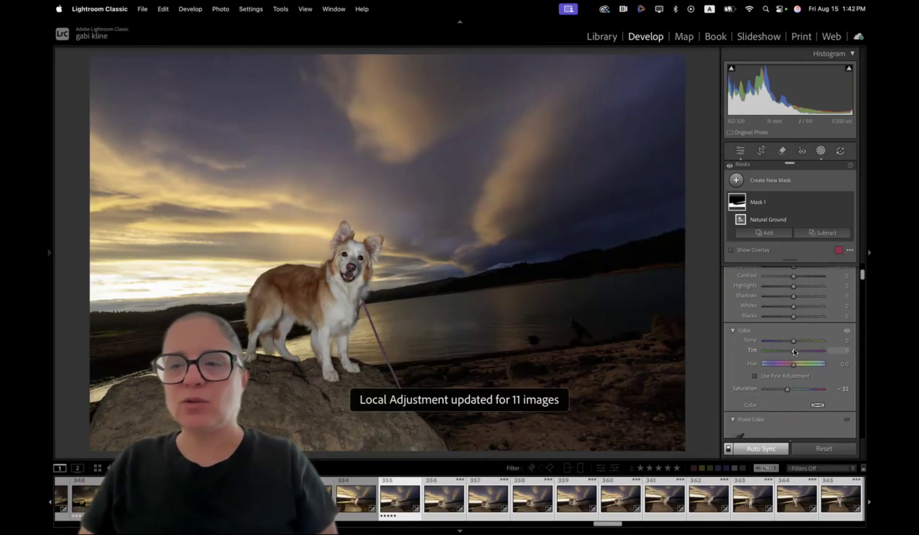
drag(789, 352, 790, 351)
drag(793, 340, 785, 342)
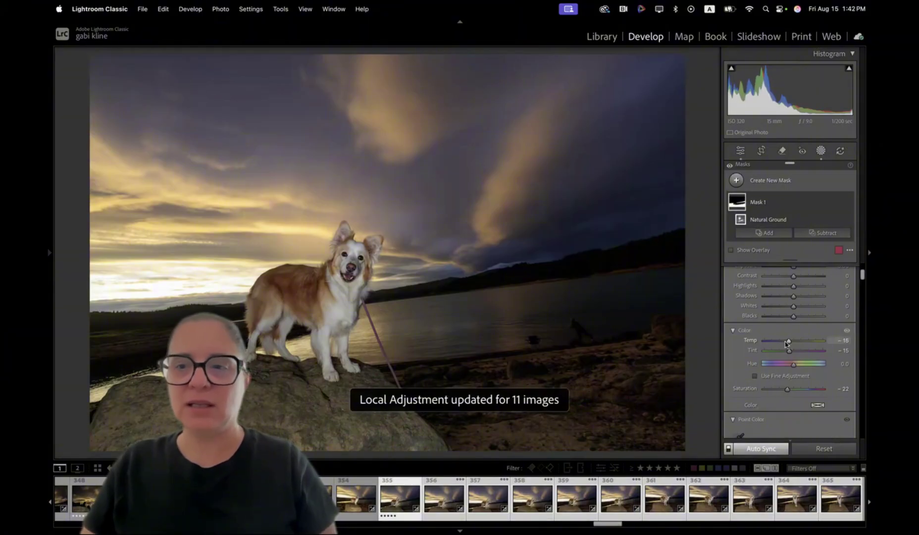
- Darken the Natural Ground mask by setting its Exposure to -0.55
scroll(792, 297, up, 2)
drag(793, 298, 789, 297)
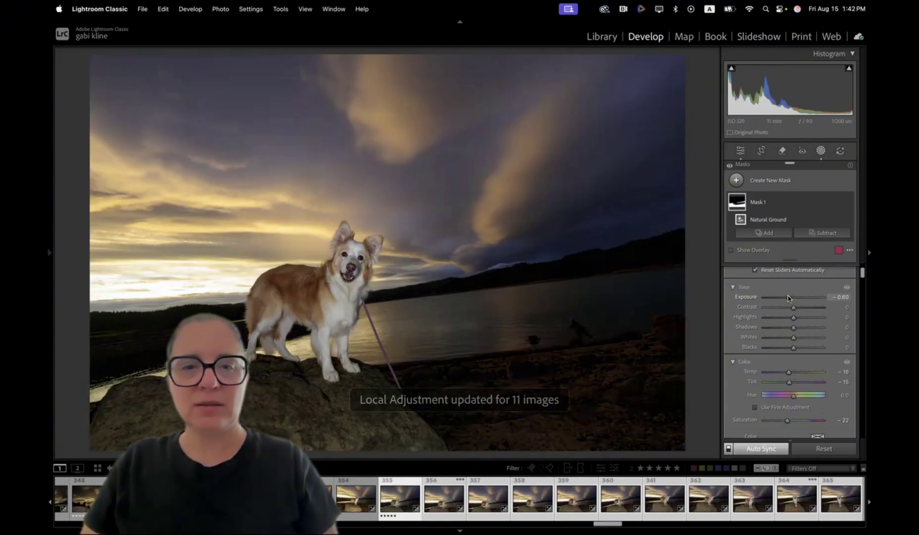
drag(788, 297, 789, 297)
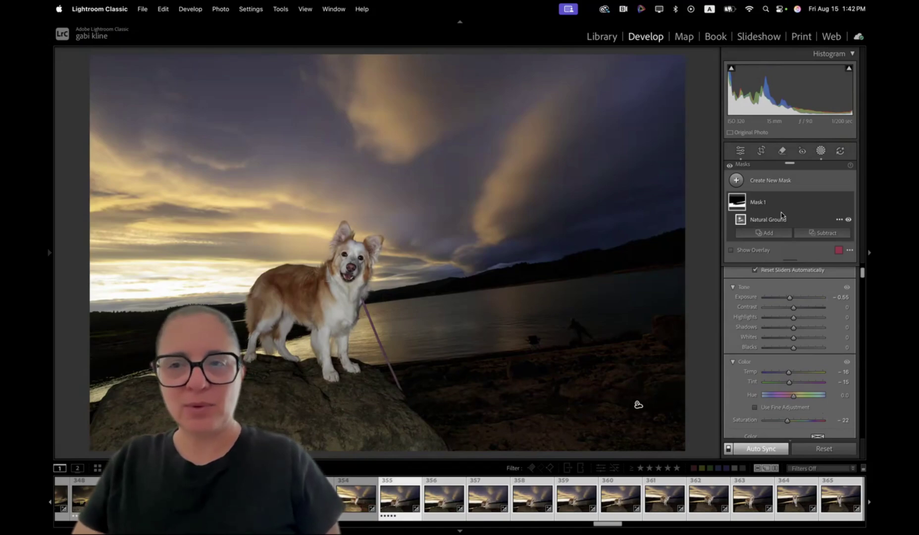
- Create a second landscape mask covering the Sky and subtract the subject from it
click(737, 181)
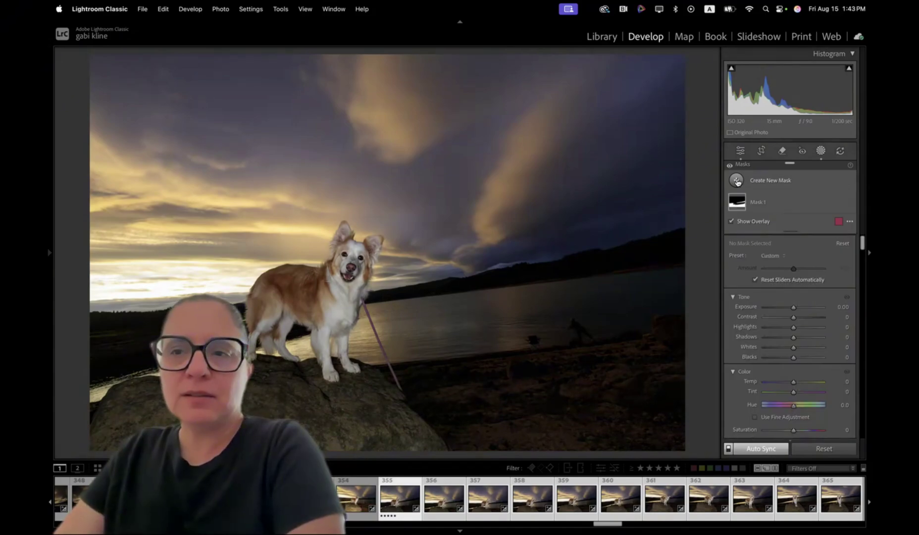
click(737, 181)
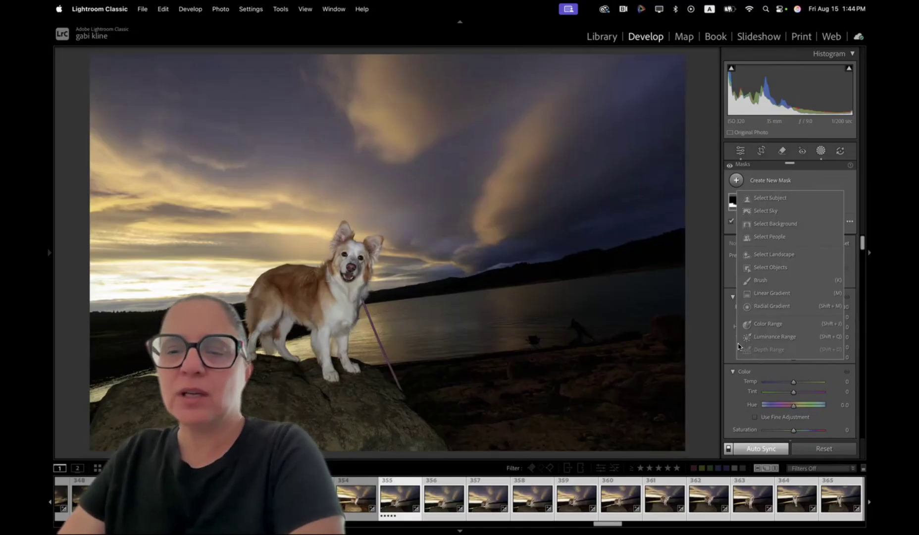
click(773, 254)
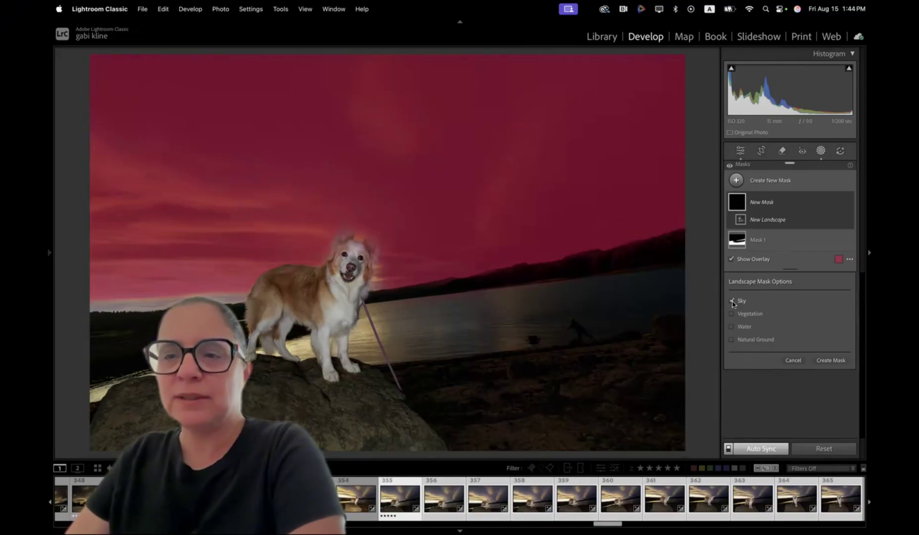
click(834, 362)
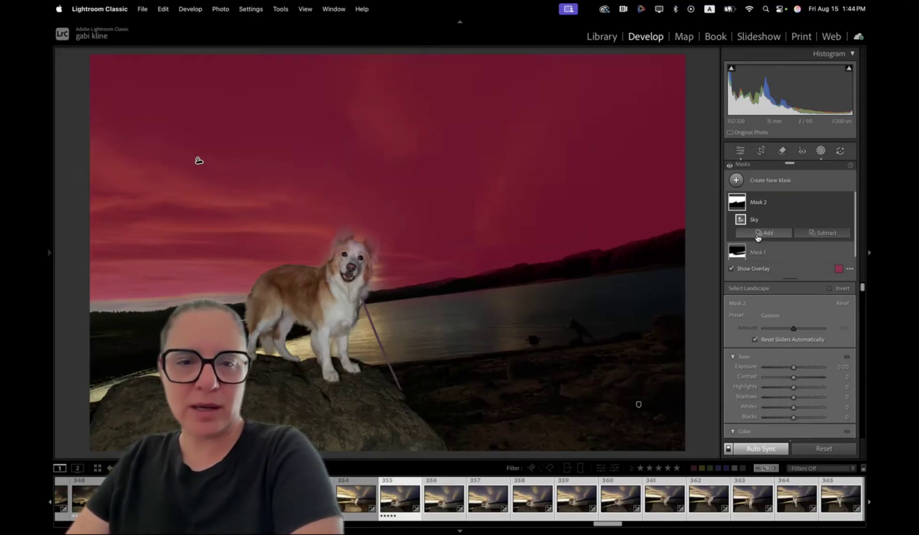
click(829, 235)
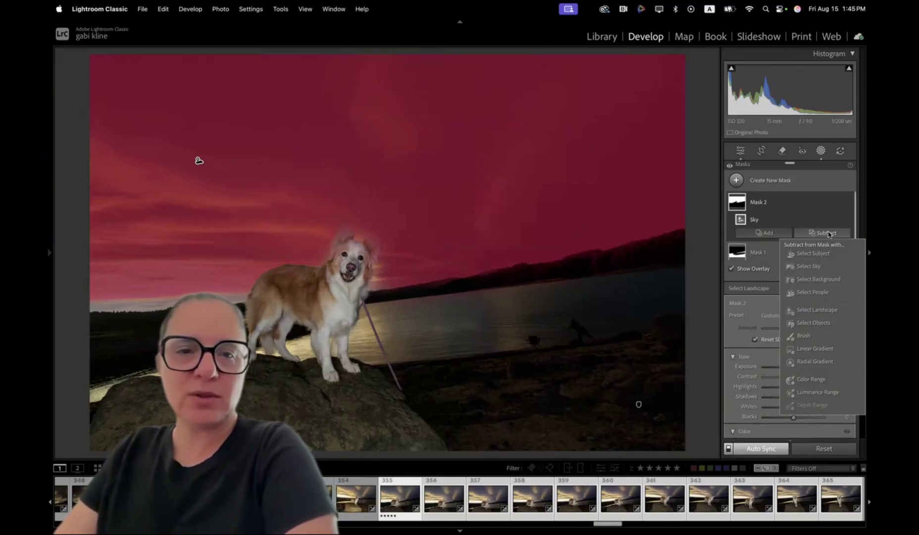
click(812, 253)
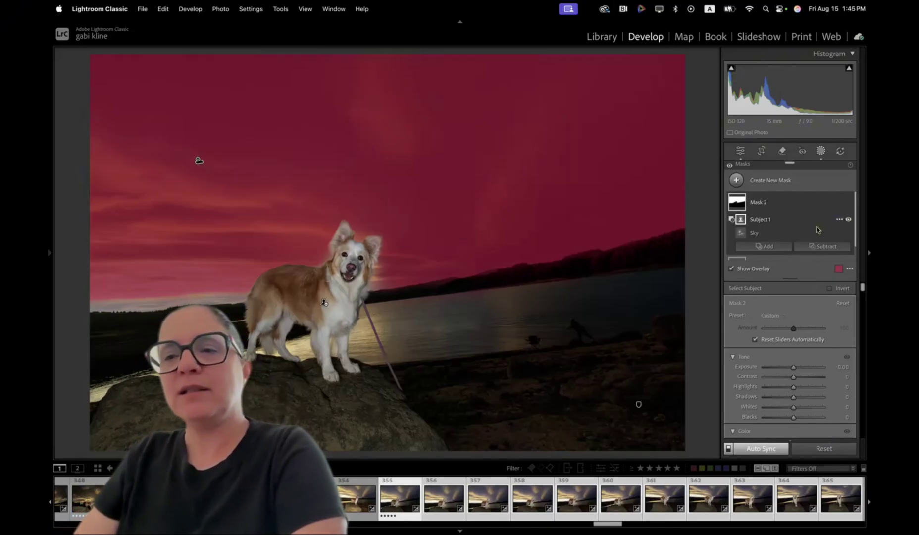
- Sample the dark blue sky with Point Color in the Sky mask, shift its hue to 6 and slightly reduce its saturation
scroll(789, 229, down, 2)
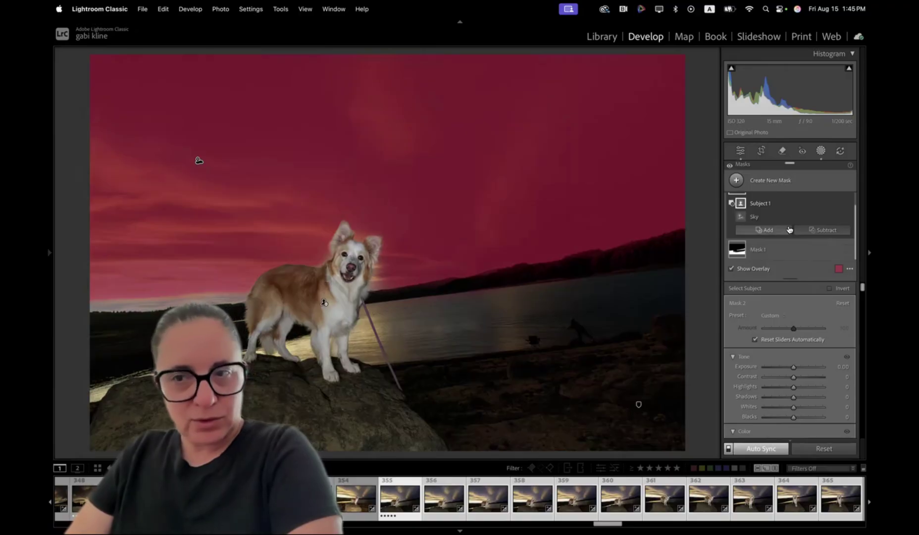
scroll(807, 316, down, 6)
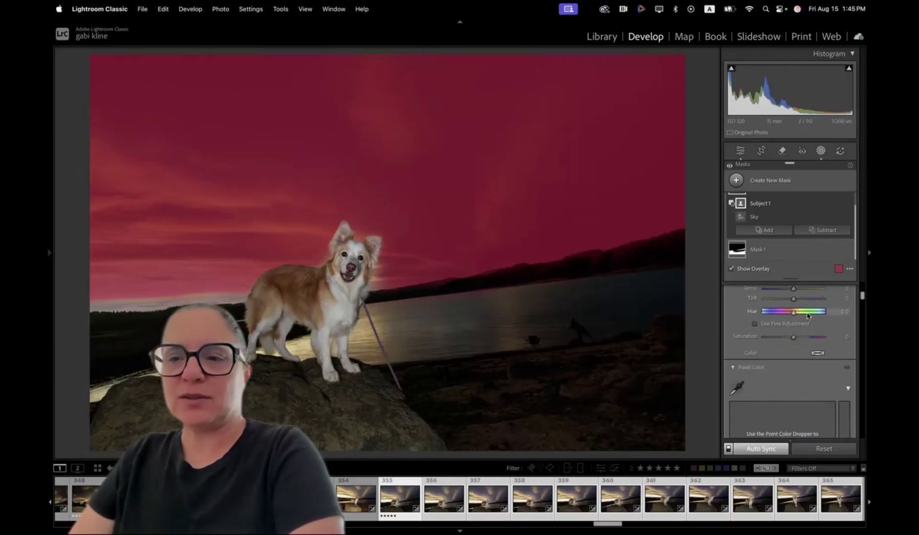
scroll(807, 316, up, 5)
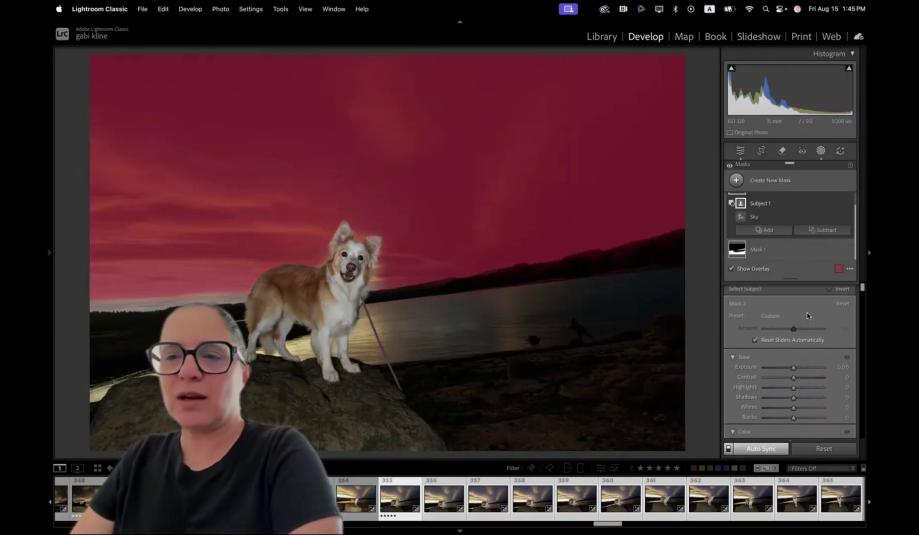
scroll(801, 330, down, 6)
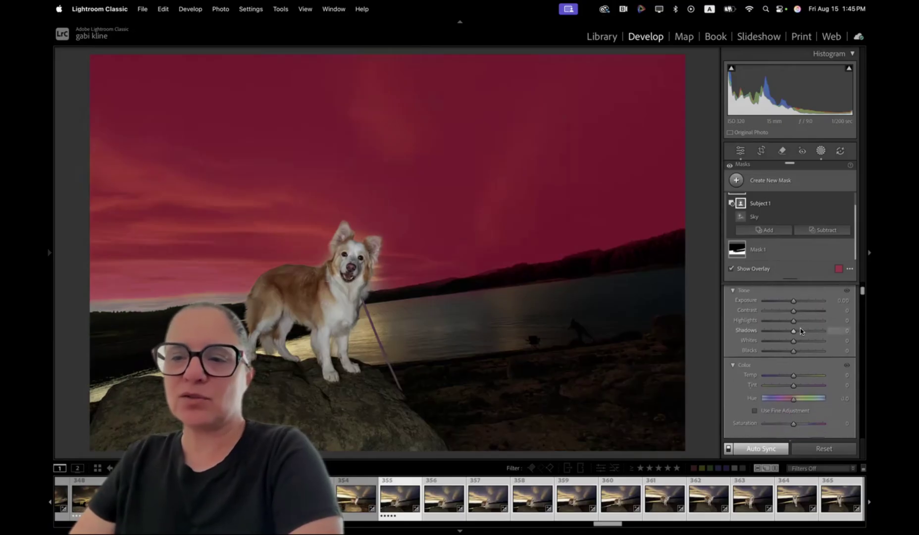
scroll(801, 331, down, 2)
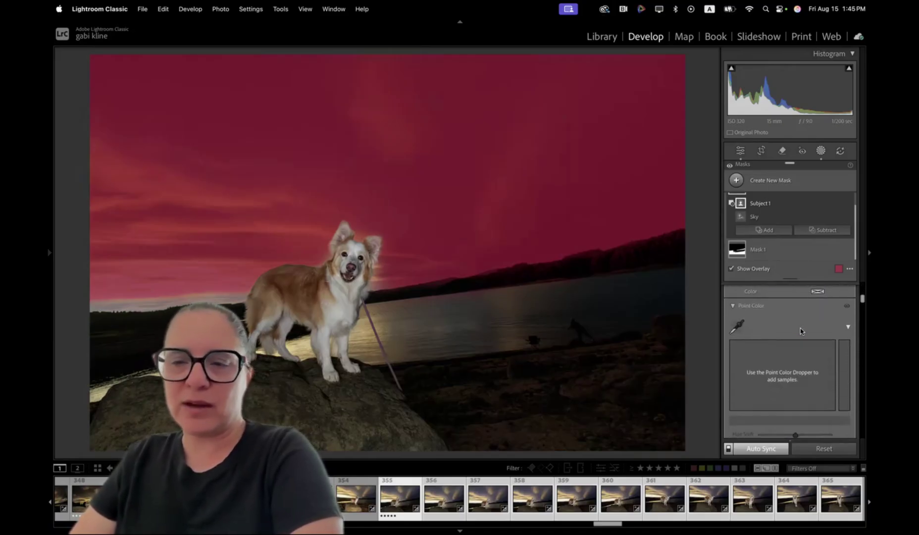
click(736, 327)
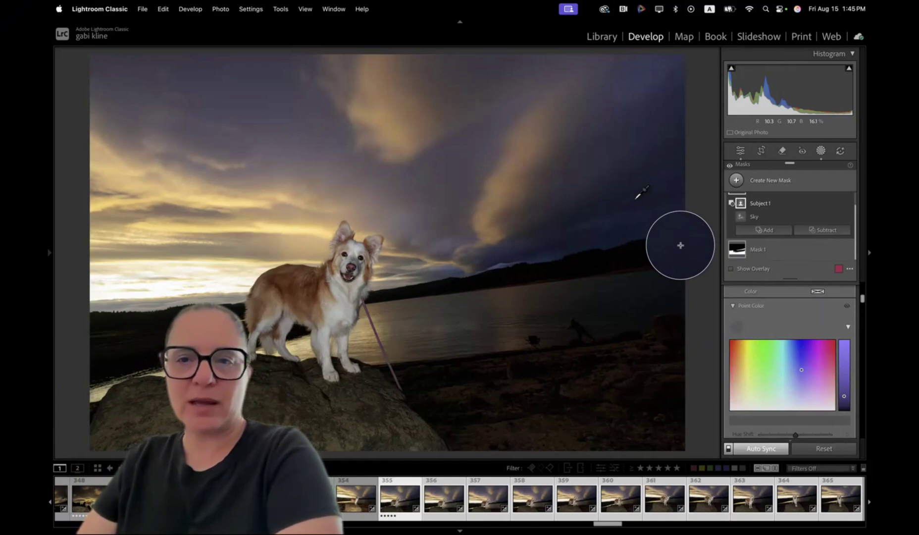
click(636, 197)
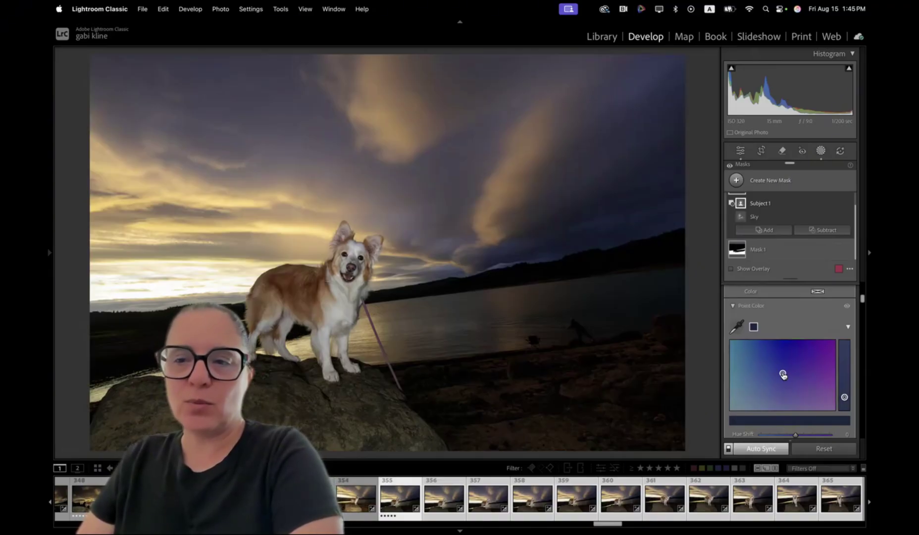
mouse_move(783, 374)
mouse_down()
mouse_move(783, 403)
mouse_move(764, 364)
mouse_move(807, 373)
mouse_move(796, 408)
mouse_move(755, 407)
mouse_move(795, 408)
mouse_move(793, 366)
mouse_move(783, 399)
mouse_move(784, 349)
mouse_move(775, 409)
mouse_move(786, 383)
mouse_up()
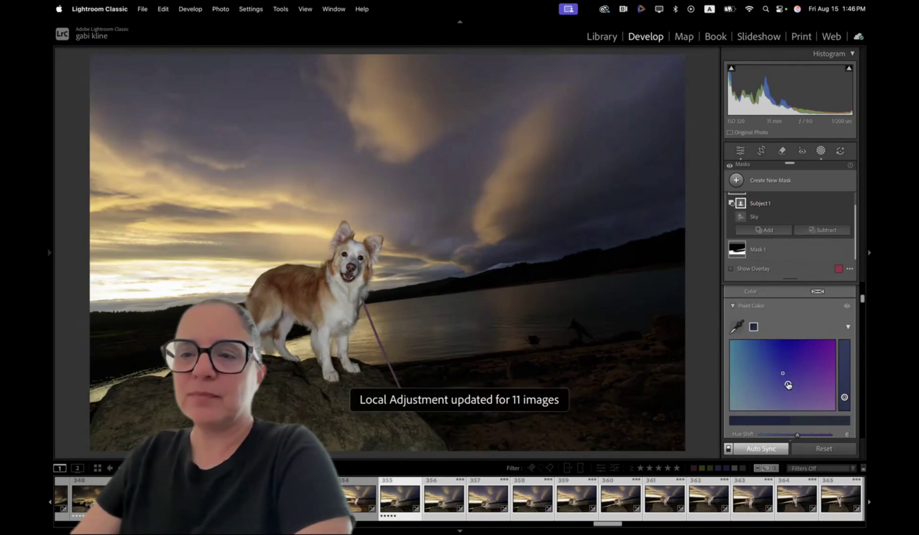
- Add a Point Color sample from the golden cloud in the upper sky and shift its hue towards yellow to 9
click(738, 329)
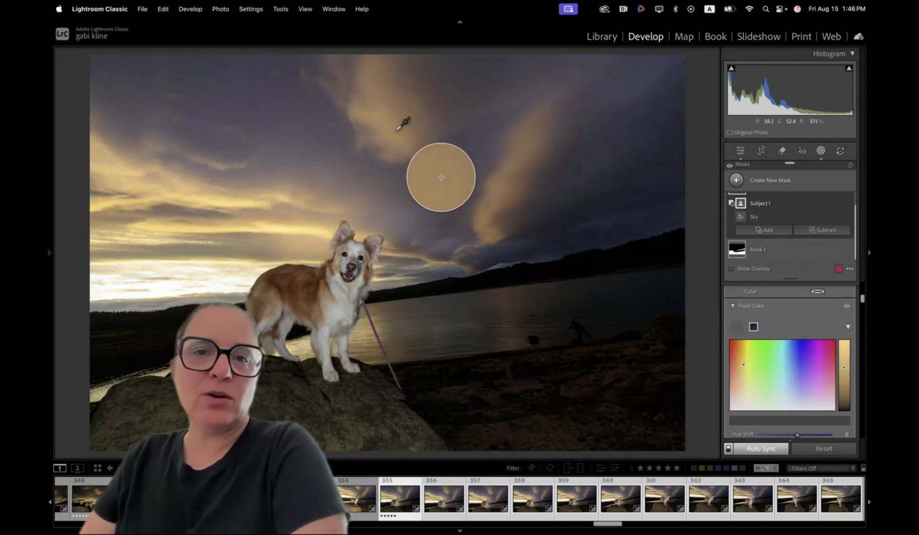
click(398, 127)
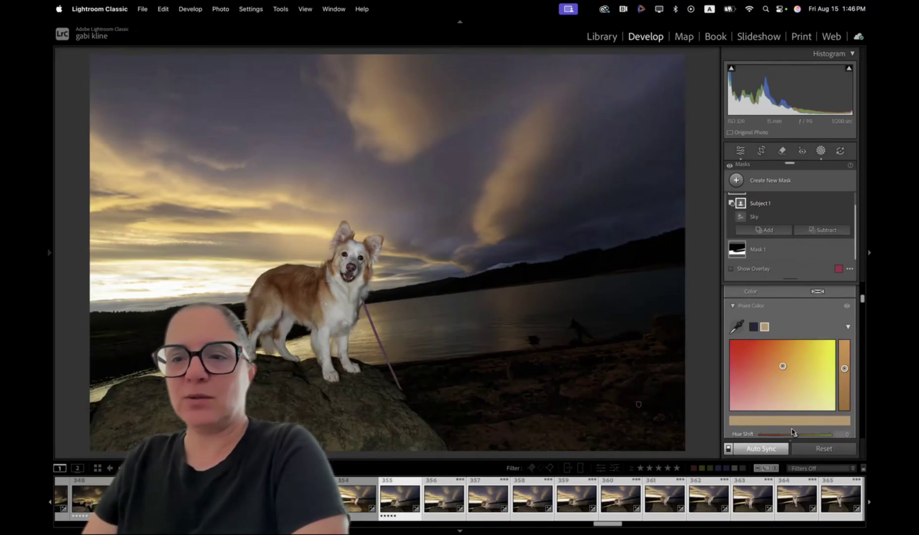
mouse_move(783, 366)
mouse_down()
mouse_move(825, 372)
mouse_move(730, 359)
mouse_move(785, 363)
mouse_move(785, 387)
mouse_move(789, 347)
mouse_move(788, 382)
mouse_move(790, 368)
mouse_up()
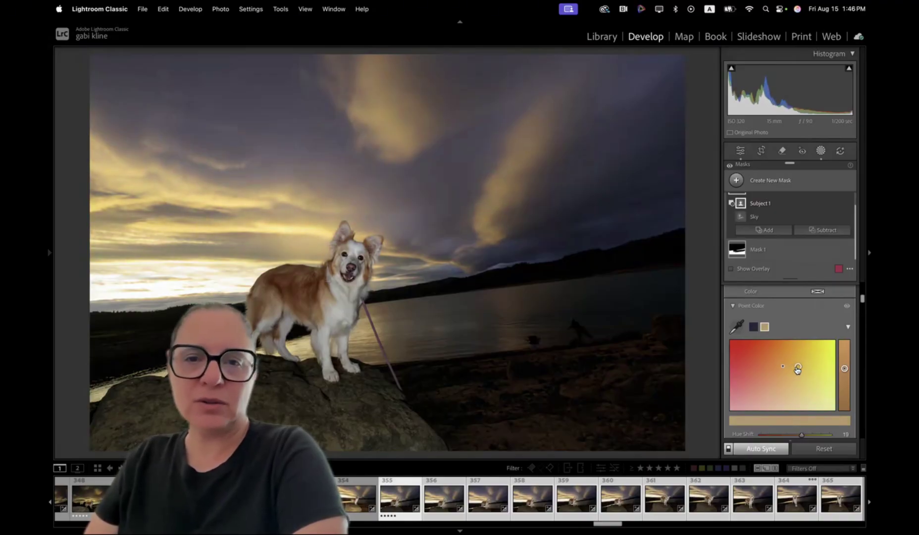
mouse_move(782, 367)
mouse_down()
mouse_move(787, 372)
mouse_move(775, 363)
mouse_move(787, 365)
mouse_up()
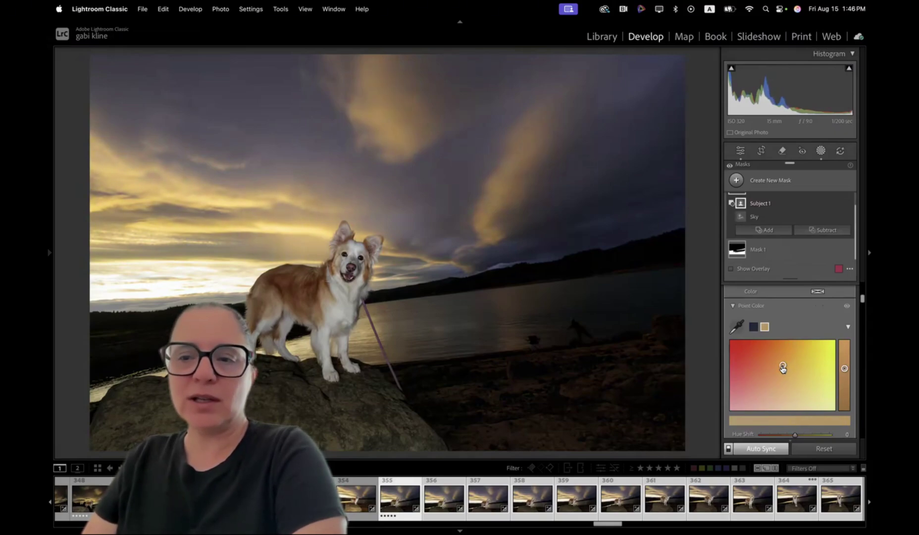
mouse_move(783, 367)
mouse_down()
mouse_move(782, 383)
mouse_move(786, 368)
mouse_up()
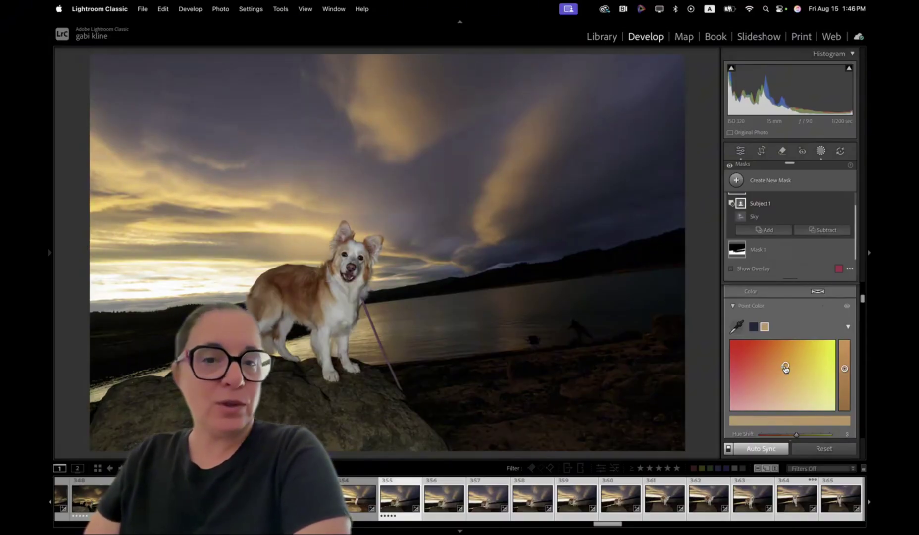
drag(786, 368, 790, 364)
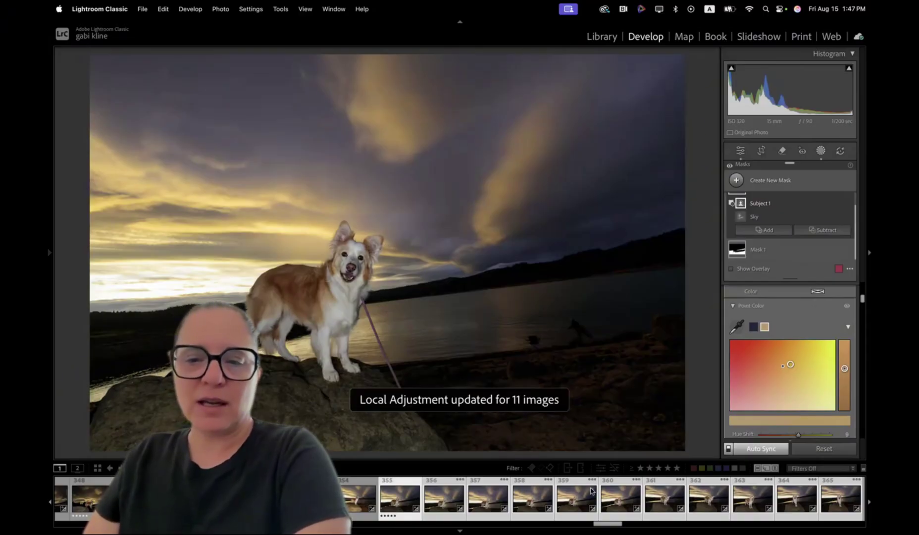